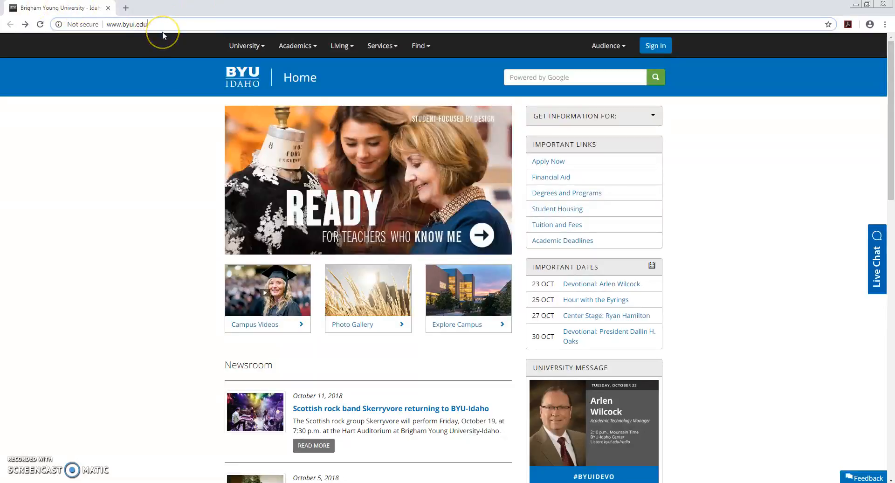
# Go to byui.edu/mathhelp, open the Pathway Students page and start entering a name in the chat form
pyautogui.write('/mathhelp')
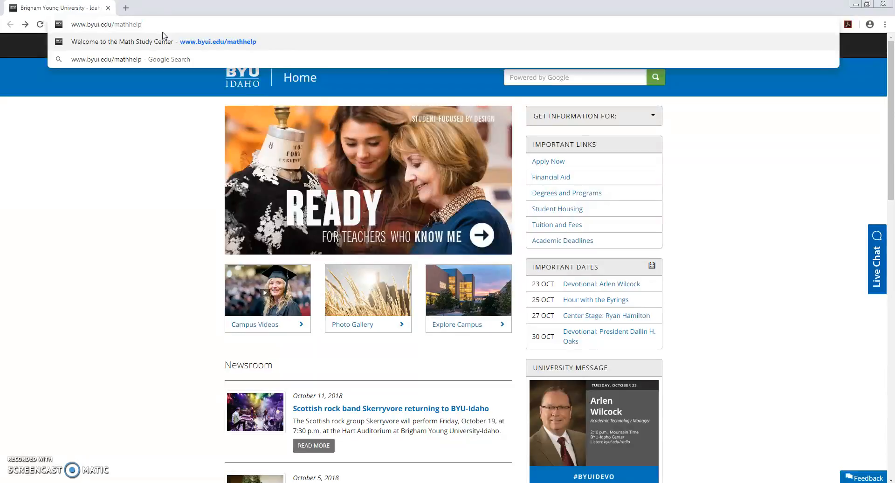
pyautogui.press('Return')
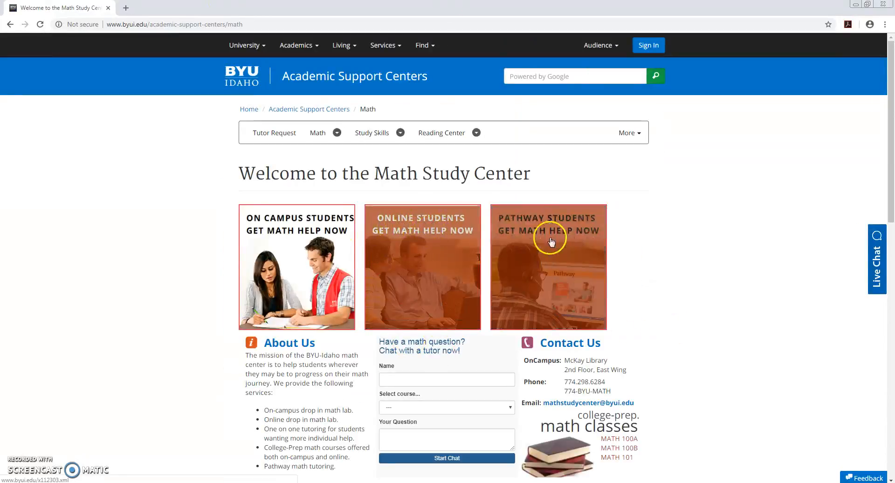
pyautogui.click(567, 251)
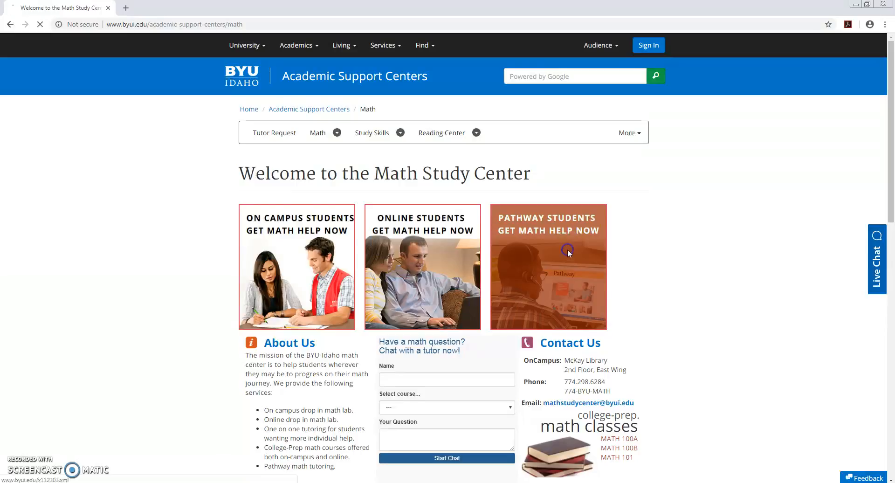
pyautogui.click(292, 190)
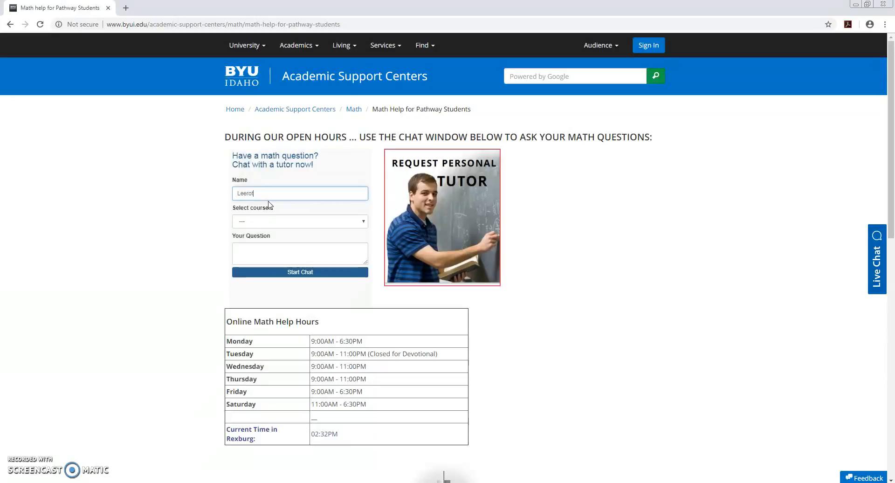
# Start a tutor chat for course 109 with the question 'I need help with 1+1'
pyautogui.click(274, 221)
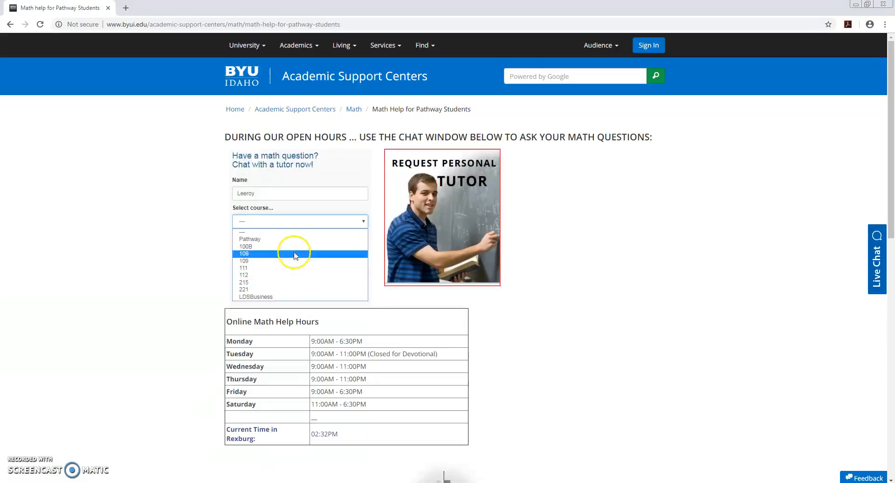
pyautogui.click(189, 275)
pyautogui.click(258, 249)
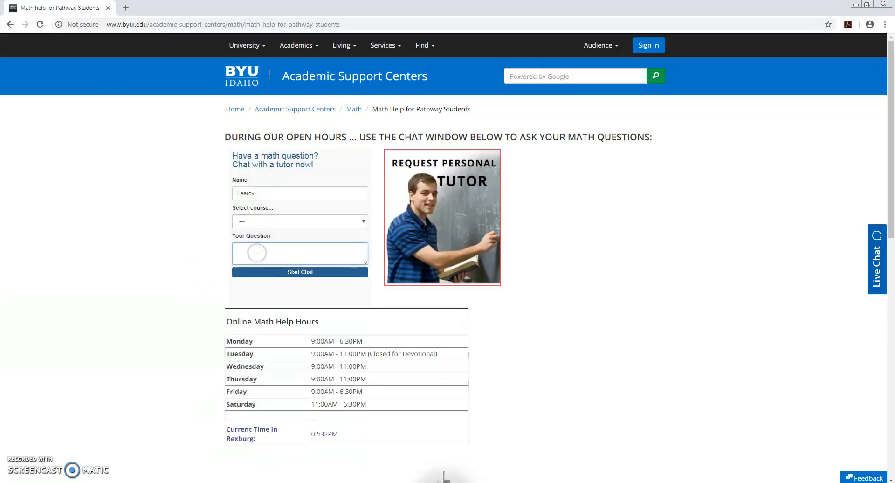
pyautogui.click(306, 228)
pyautogui.click(294, 262)
pyautogui.click(275, 247)
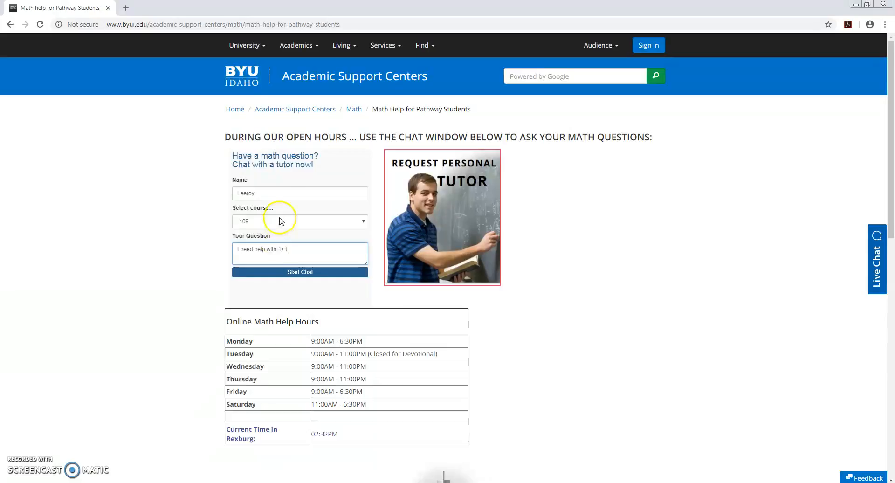
pyautogui.click(341, 272)
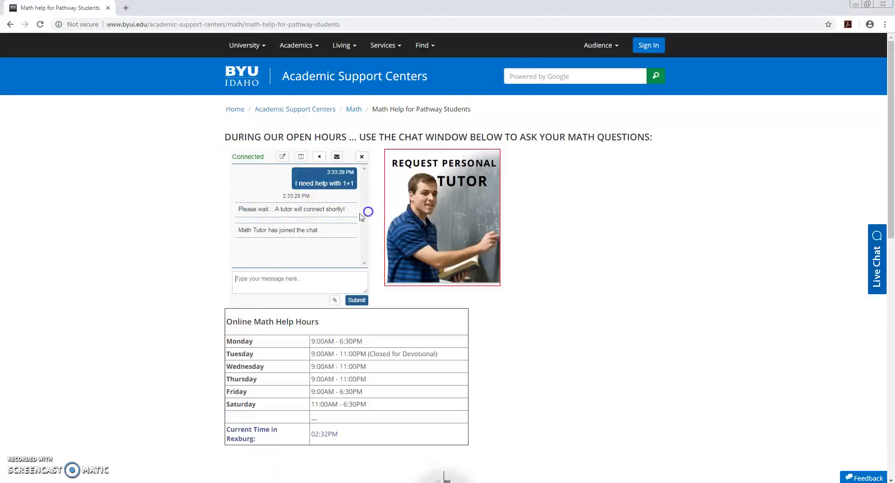
# End the tutor chat and go to Request Personal Tutor, reaching the I-Plan login page
pyautogui.moveTo(236, 231); pyautogui.dragTo(337, 227)
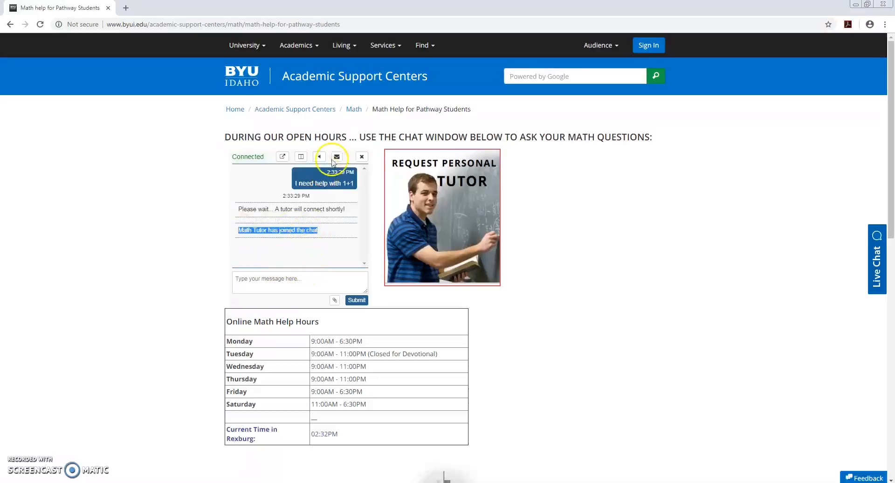
pyautogui.click(362, 157)
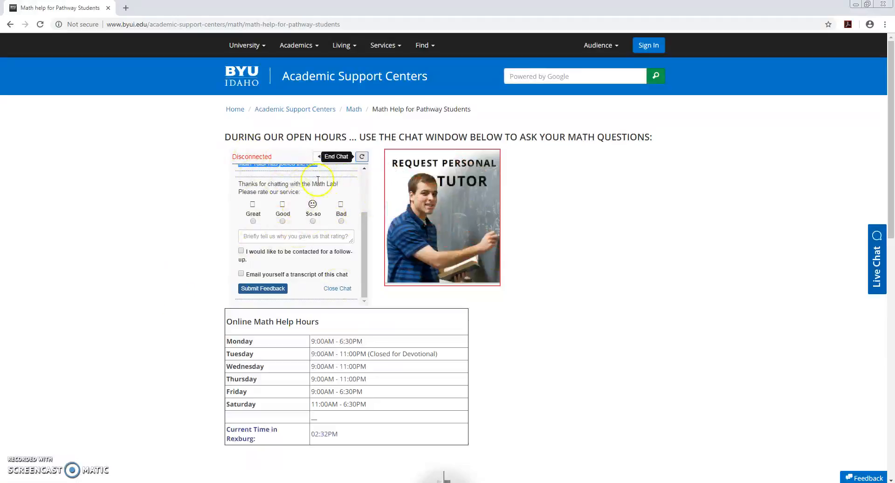
pyautogui.click(446, 203)
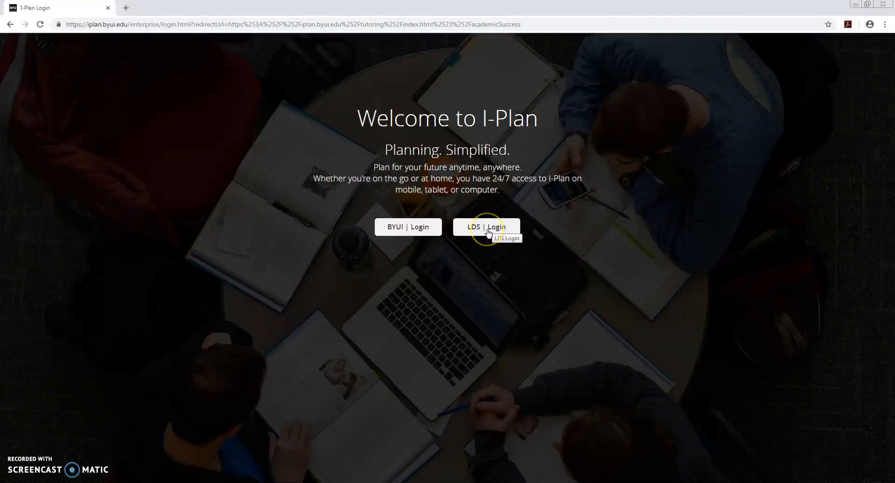
# Sign in through LDS Login with the account username and password
pyautogui.click(488, 229)
pyautogui.click(335, 134)
pyautogui.write('...')
pyautogui.press('Tab')
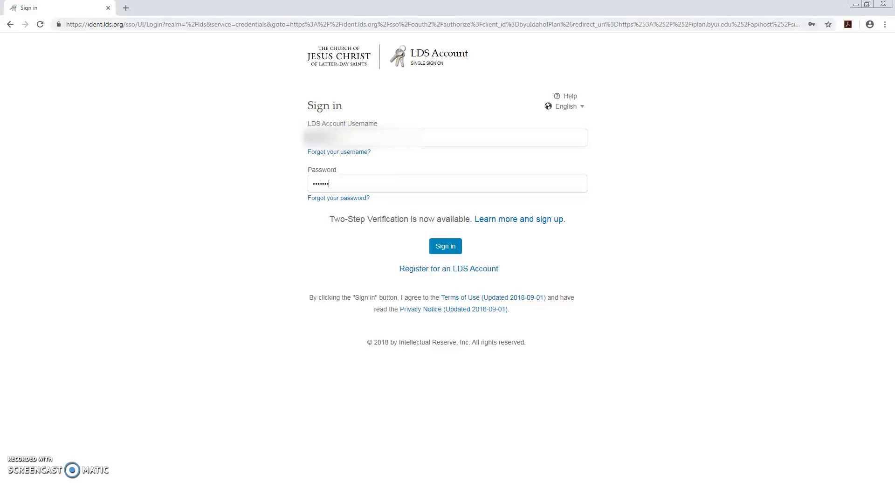
pyautogui.press('Return')
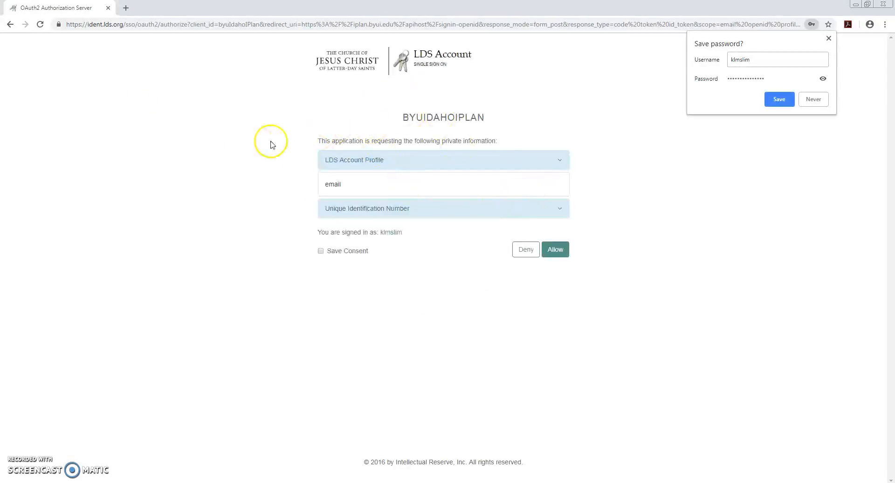
# Dismiss the save-password prompt and review the requested profile and identification number details
pyautogui.click(392, 166)
pyautogui.click(395, 166)
pyautogui.click(405, 217)
pyautogui.click(396, 231)
pyautogui.moveTo(396, 230); pyautogui.dragTo(337, 231)
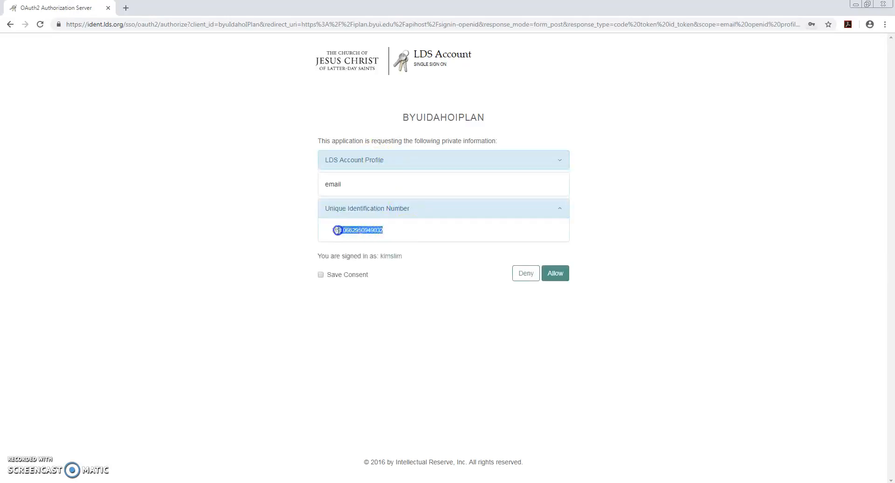
pyautogui.doubleClick(403, 228)
pyautogui.doubleClick(400, 230)
pyautogui.click(410, 231)
pyautogui.doubleClick(341, 230)
pyautogui.click(388, 231)
pyautogui.doubleClick(338, 231)
# Tick Save Consent and allow I-Plan access to the account
pyautogui.click(551, 279)
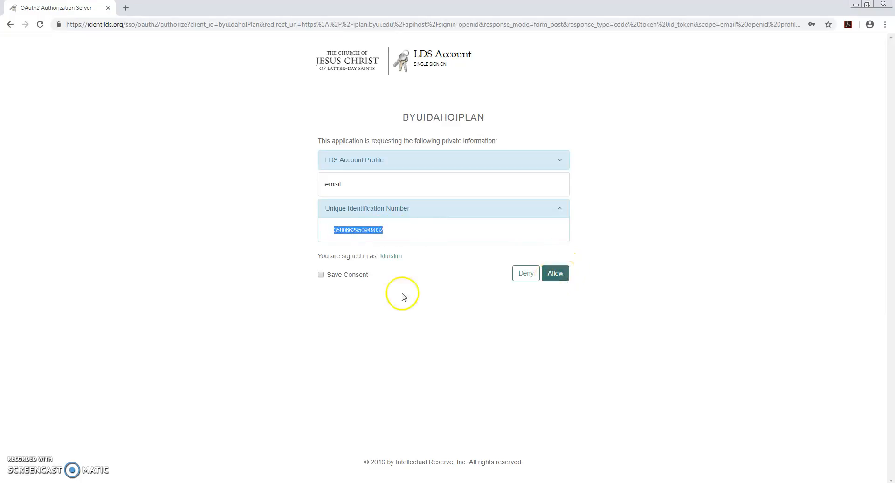
pyautogui.click(321, 274)
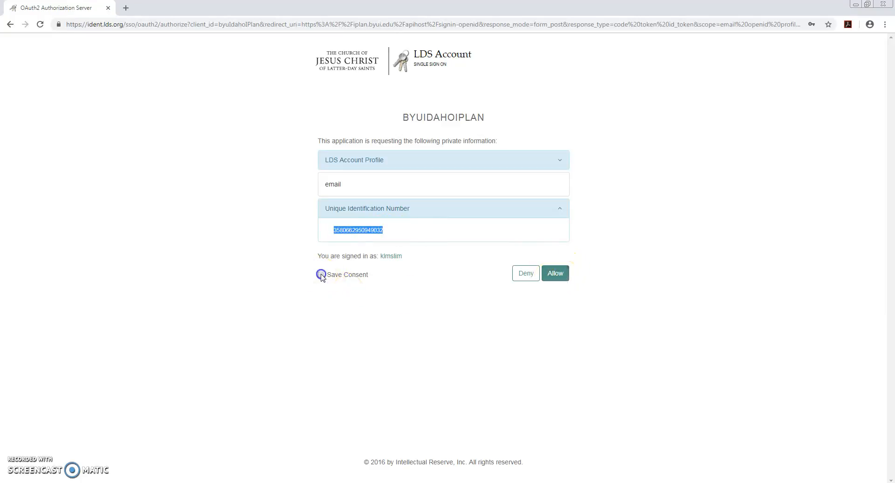
pyautogui.click(568, 275)
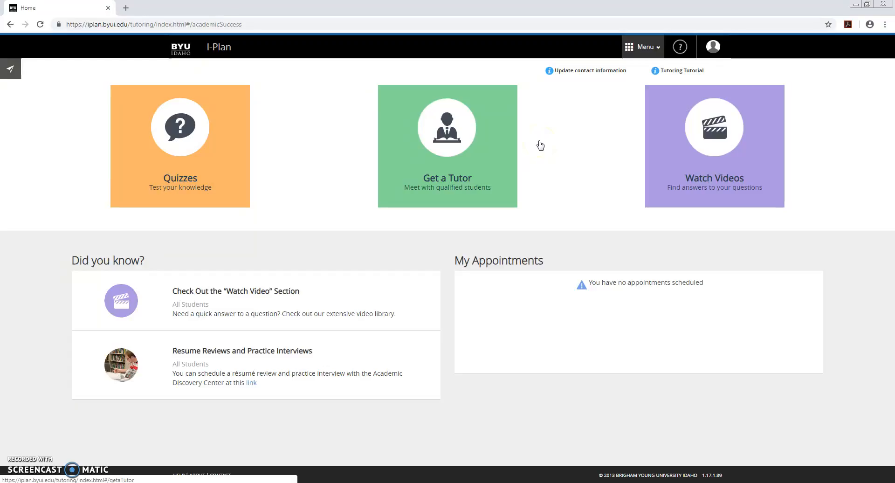
# Choose Get a Tutor for MATH100GL at the PathwayConnect Math Center
pyautogui.click(529, 145)
pyautogui.click(487, 163)
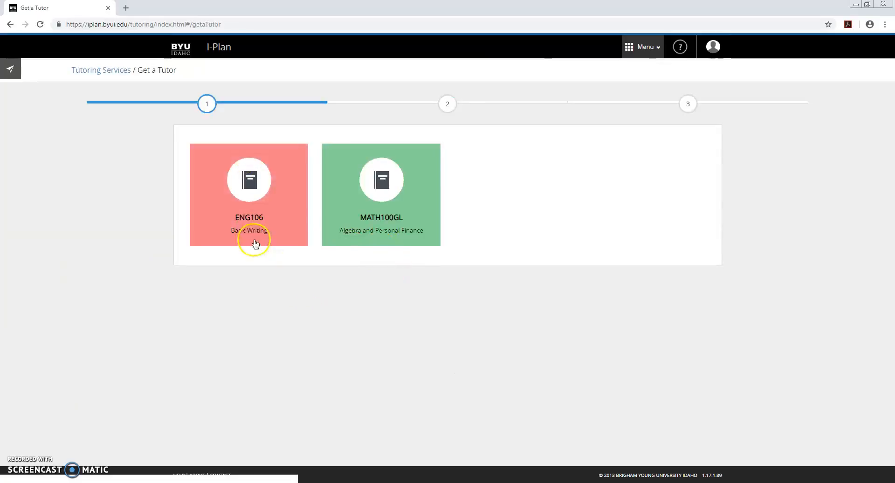
pyautogui.click(404, 208)
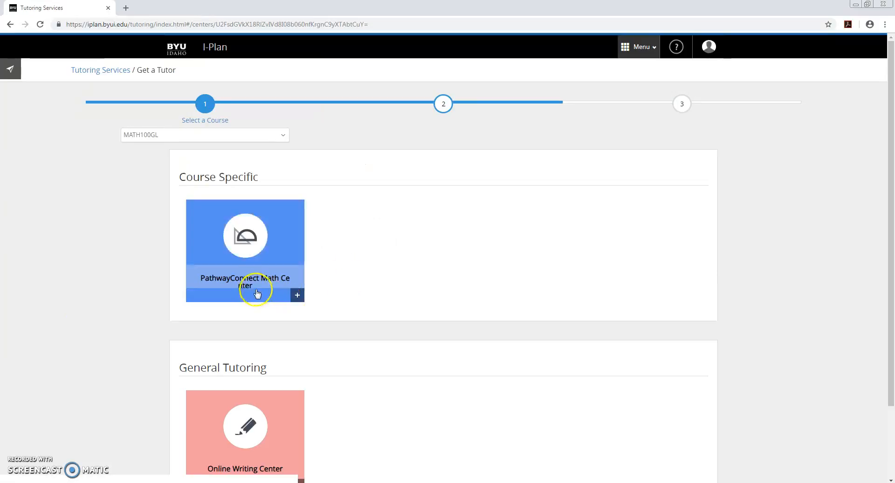
pyautogui.scroll(-1, 248, 275)
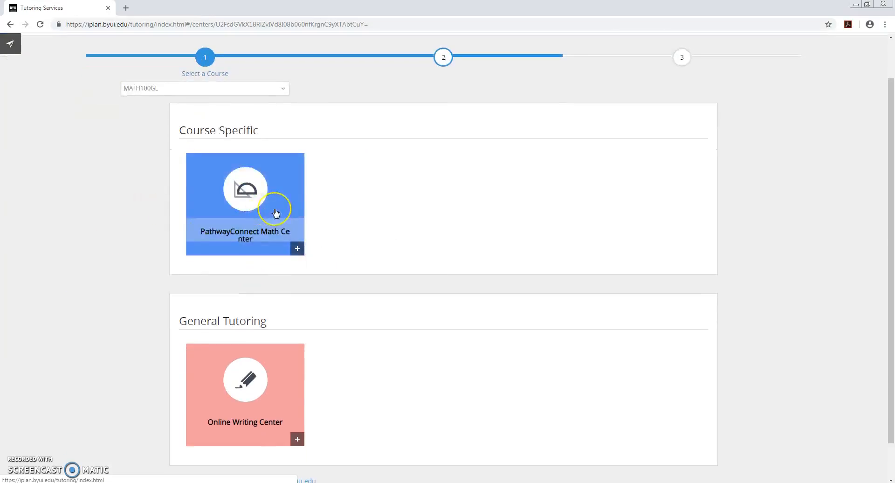
pyautogui.click(275, 212)
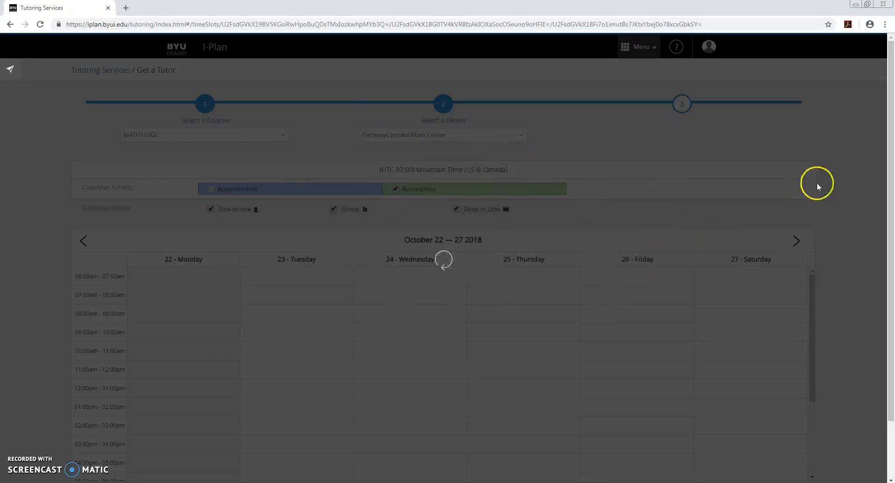
# Book the Thursday, October 25 9:00–10:00 AM tutoring slot from the loaded calendar
pyautogui.scroll(-2, 821, 181)
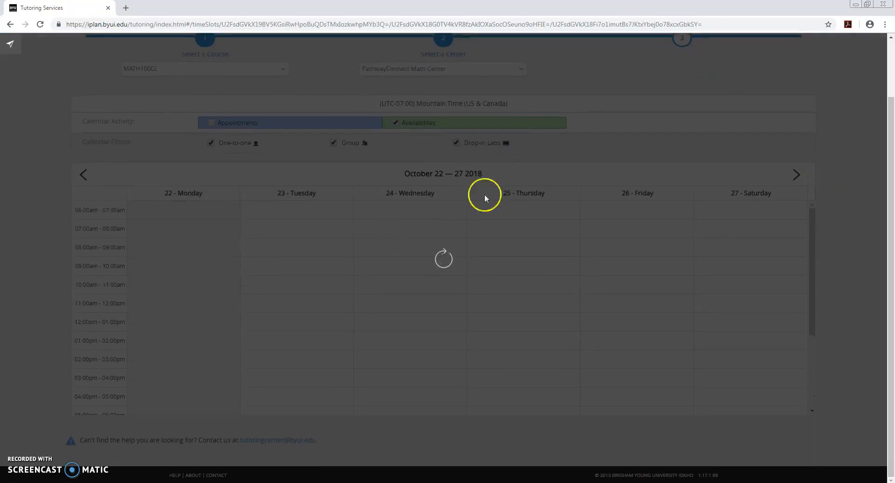
pyautogui.click(533, 218)
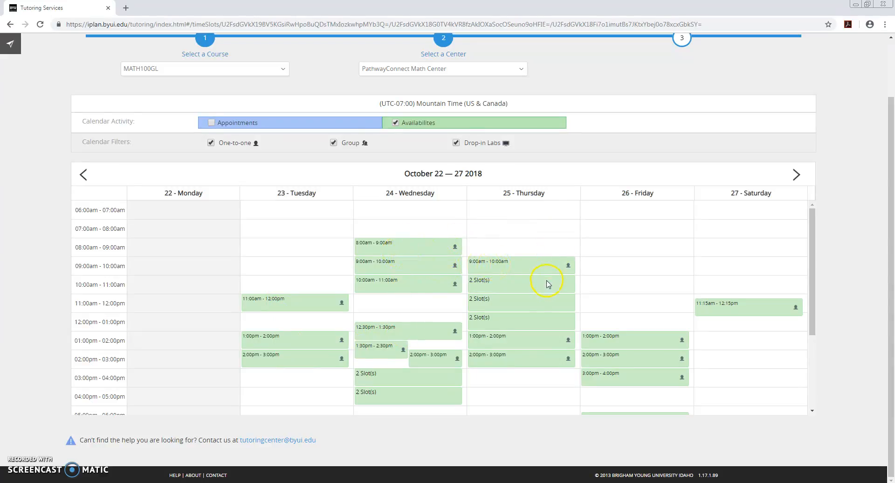
pyautogui.click(507, 263)
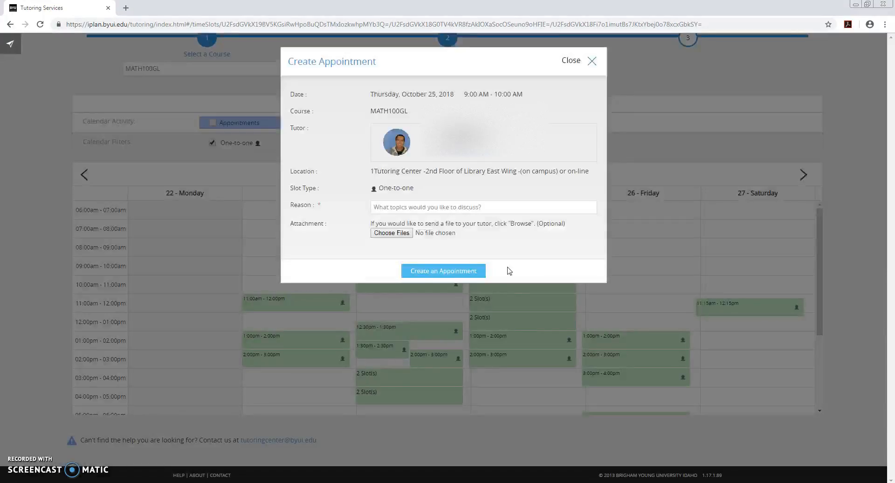
# Enter 'Help with lesson 2' as the appointment reason
pyautogui.click(458, 207)
pyautogui.write('Help with lesson 2')
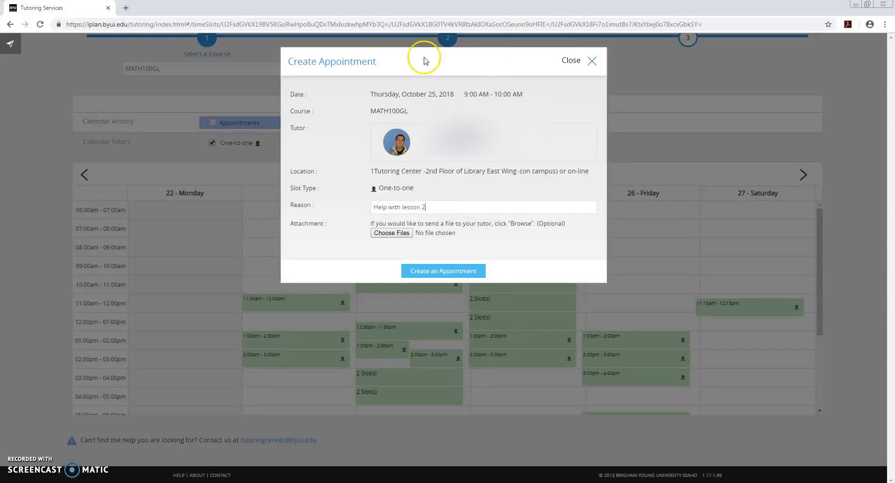
# Cancel the appointment form without booking and tick Appointments under Calendar Activity
pyautogui.click(591, 61)
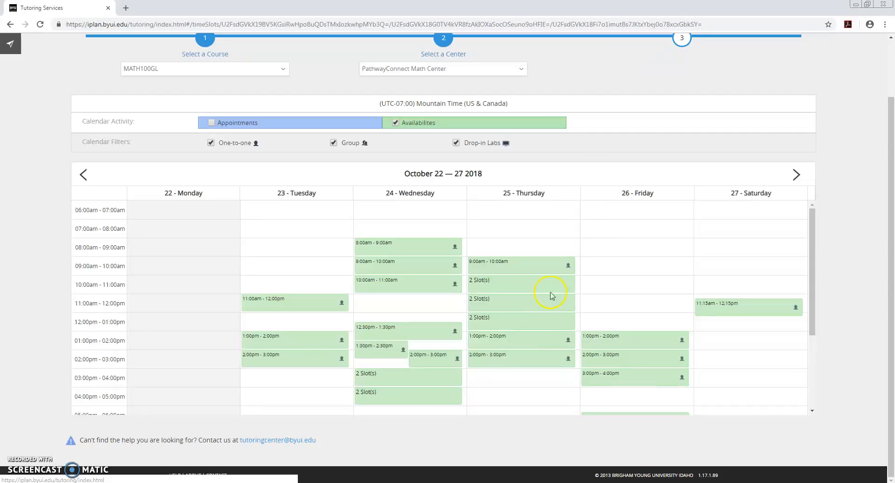
pyautogui.scroll(2, 655, 199)
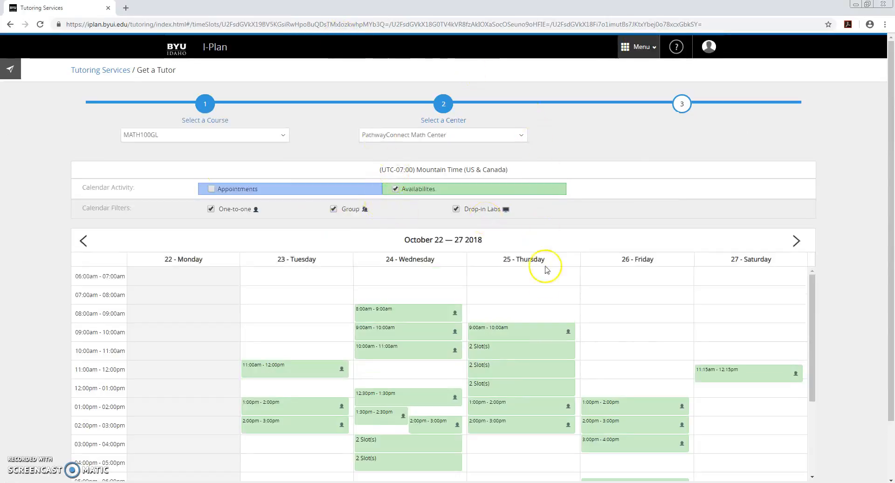
pyautogui.click(531, 334)
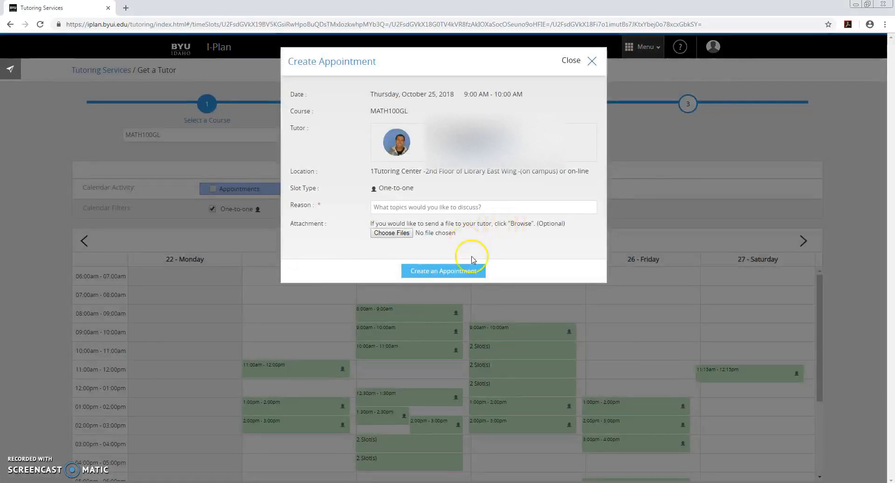
pyautogui.click(588, 61)
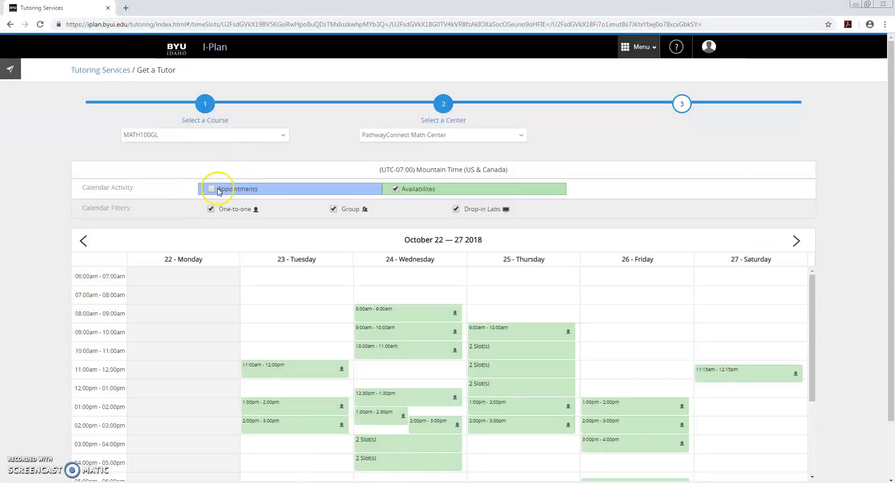
pyautogui.click(212, 189)
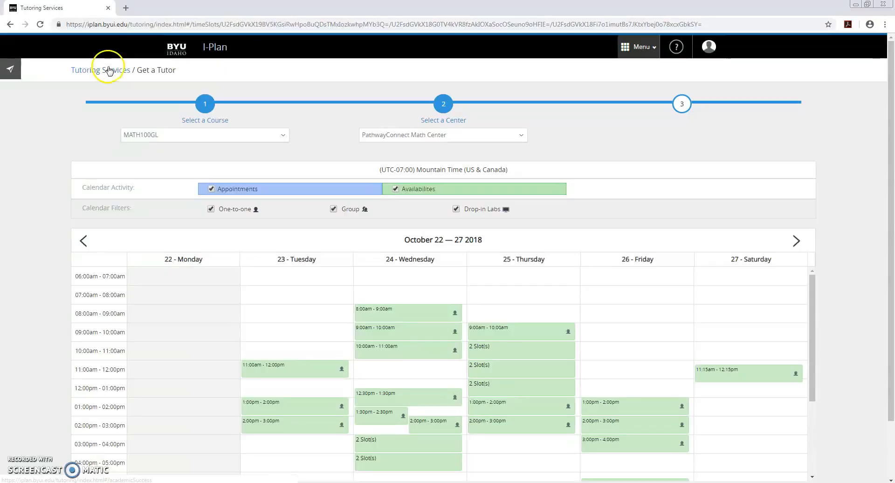
# Go to the I-Plan dashboard via the header link, then navigate back
pyautogui.click(213, 56)
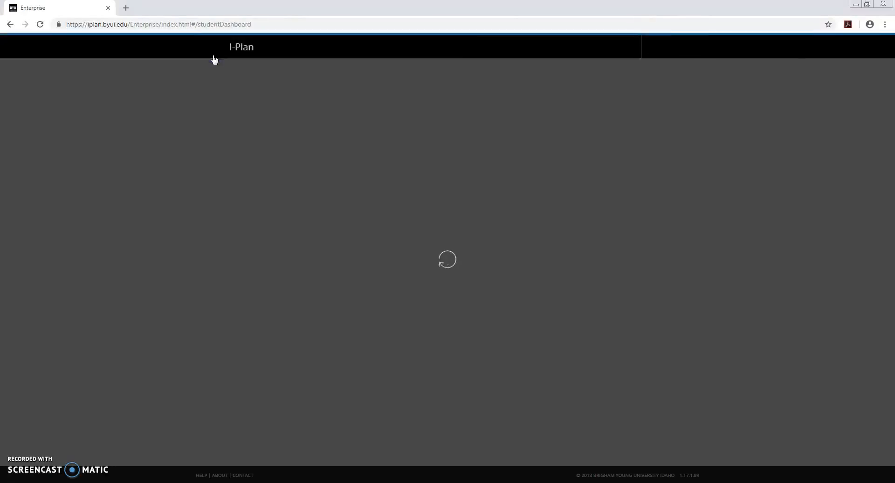
pyautogui.click(10, 24)
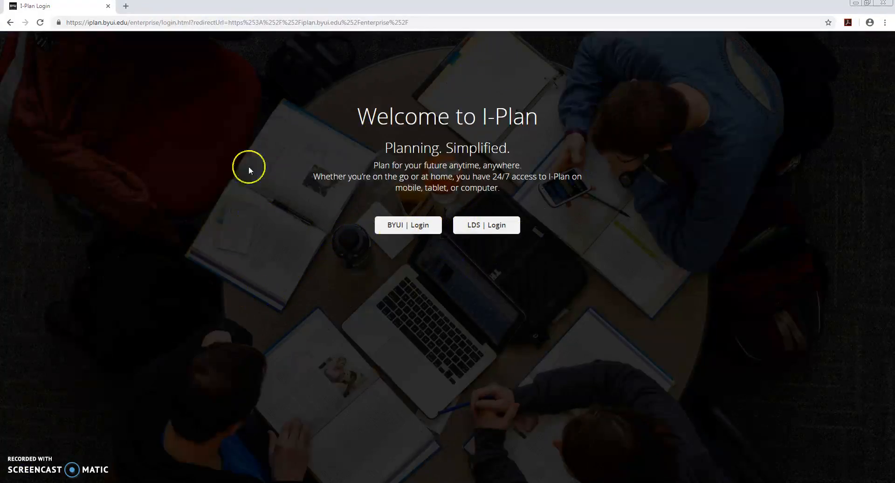
# Log in through BYUI Login with the student's username and password to return to the I-PLAN dashboard
pyautogui.click(401, 234)
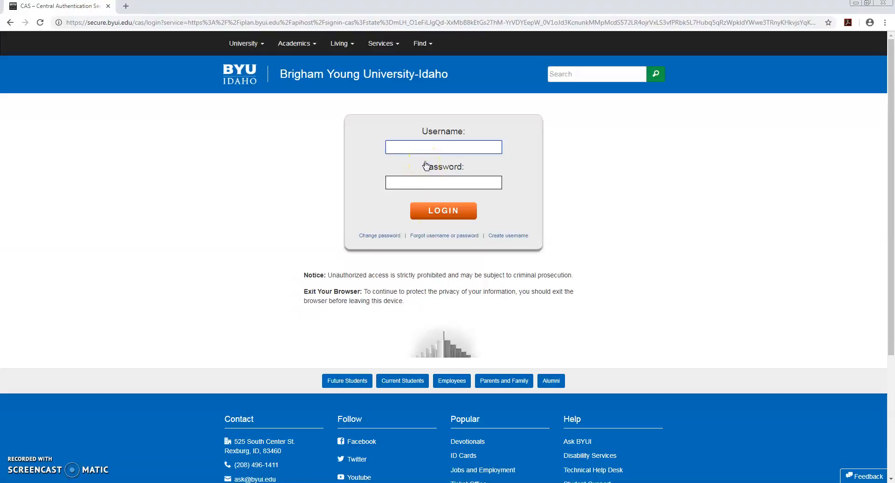
pyautogui.press('Tab')
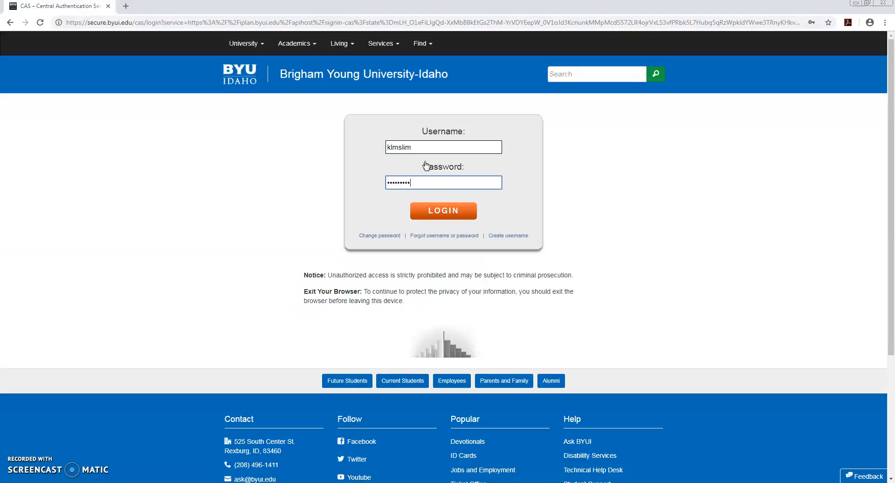
pyautogui.press('Return')
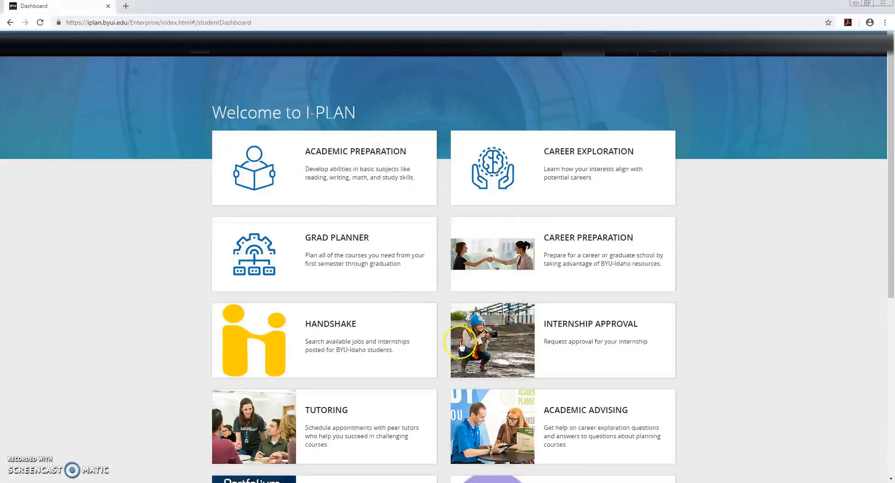
# From the dashboard, open Tutoring, dismiss the Tutoring Tutorial popup, and start Get a Tutor
pyautogui.scroll(-3, 312, 347)
pyautogui.click(289, 311)
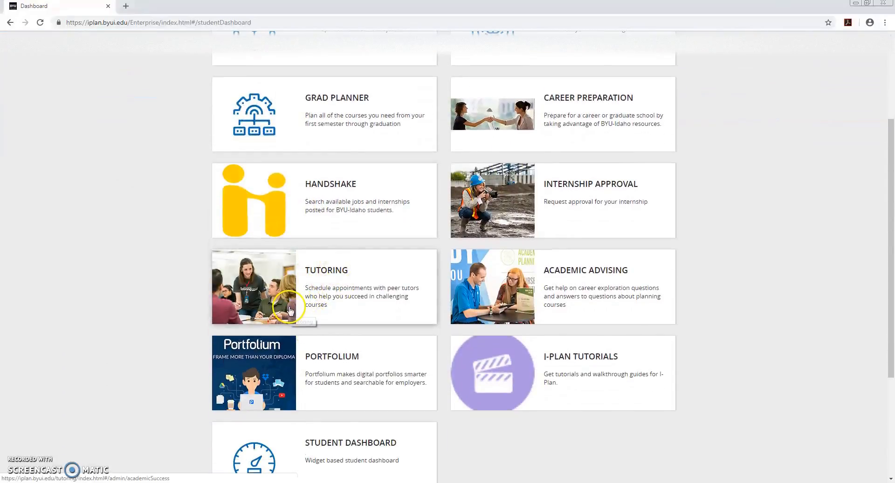
pyautogui.moveTo(161, 462)
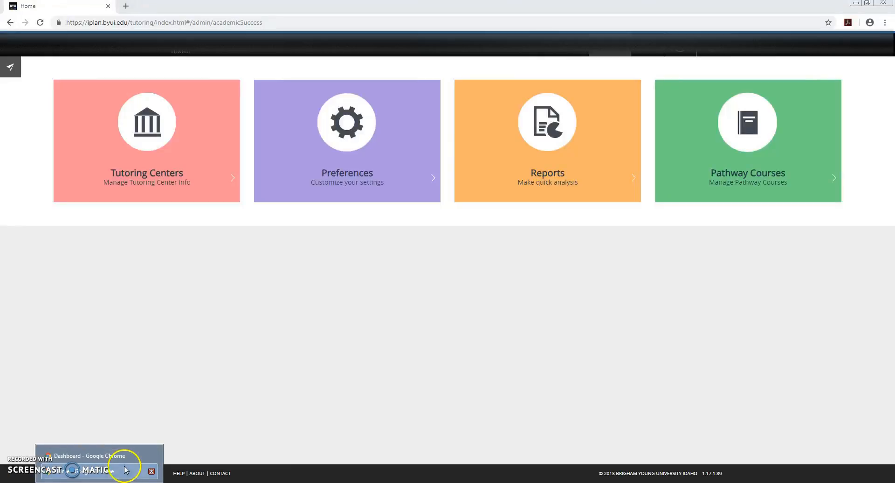
pyautogui.click(93, 455)
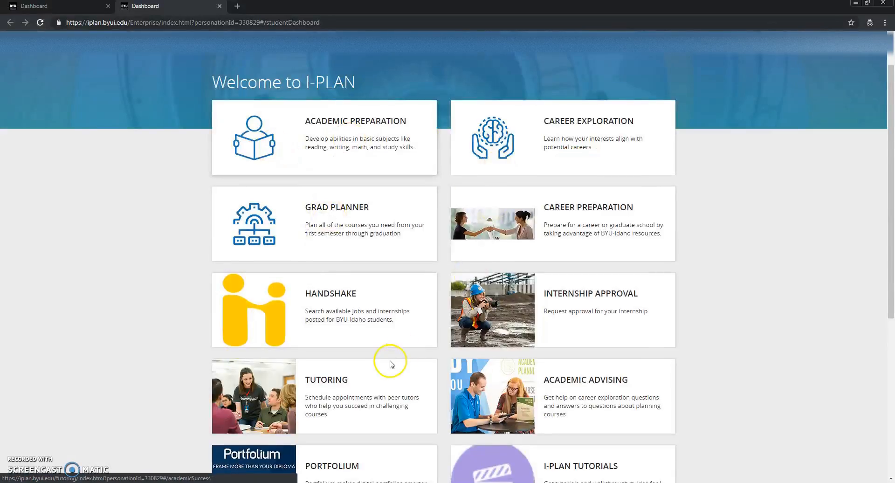
pyautogui.scroll(-3, 389, 359)
pyautogui.click(341, 289)
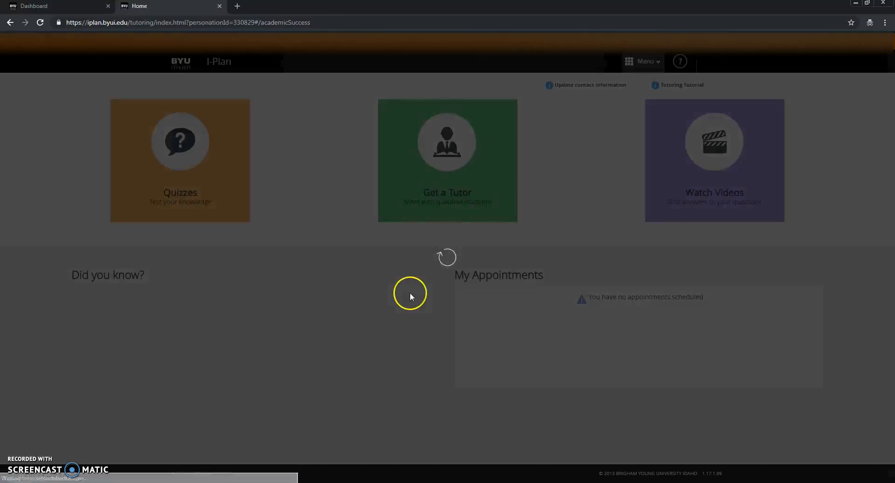
pyautogui.click(593, 60)
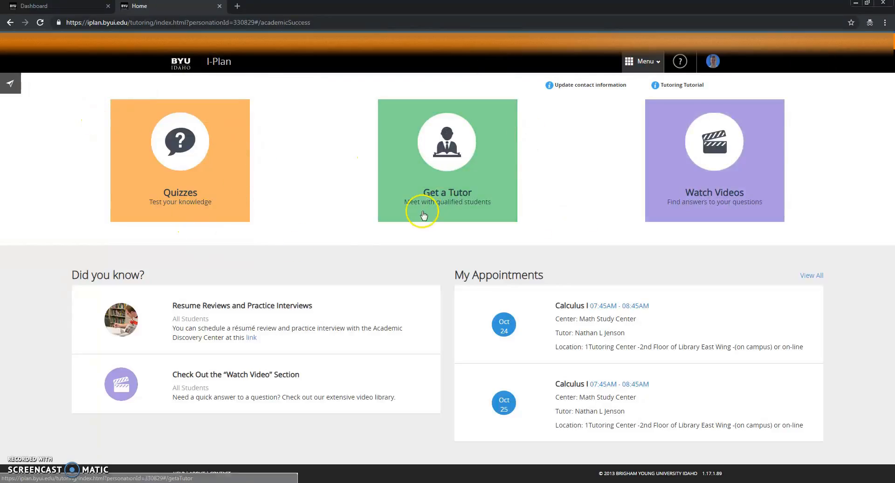
pyautogui.click(470, 187)
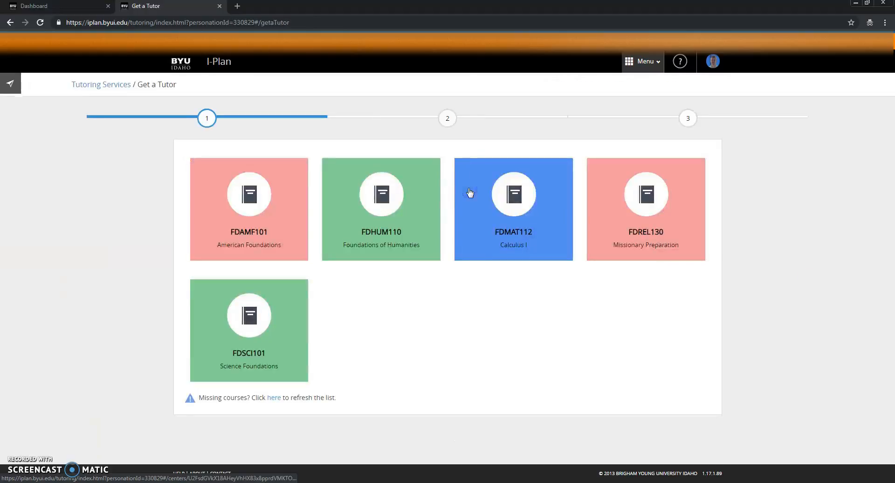
# Pick FDMAT112 Calculus I and the Math Study Center to show October 22–27 2018 tutor slots
pyautogui.click(561, 244)
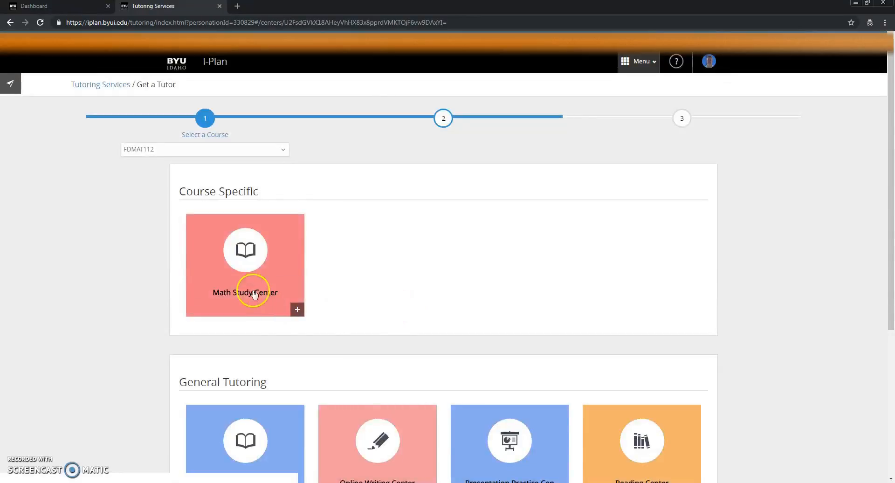
pyautogui.click(254, 290)
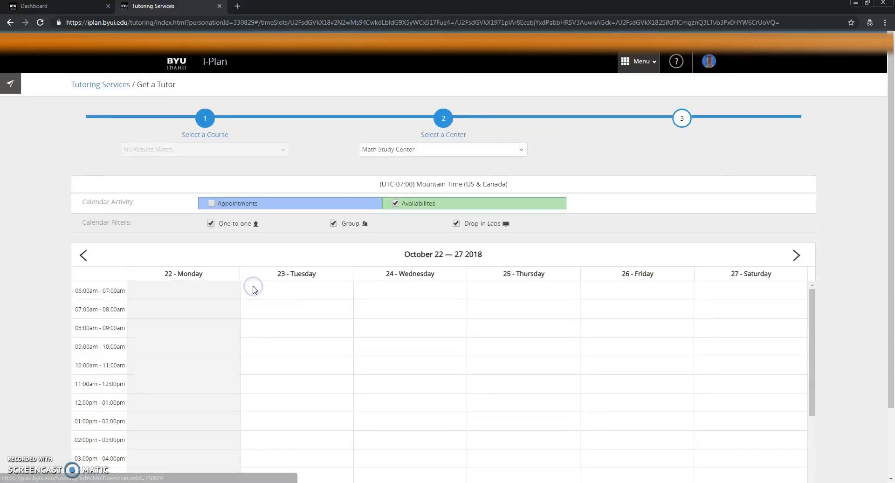
pyautogui.scroll(-2, 254, 288)
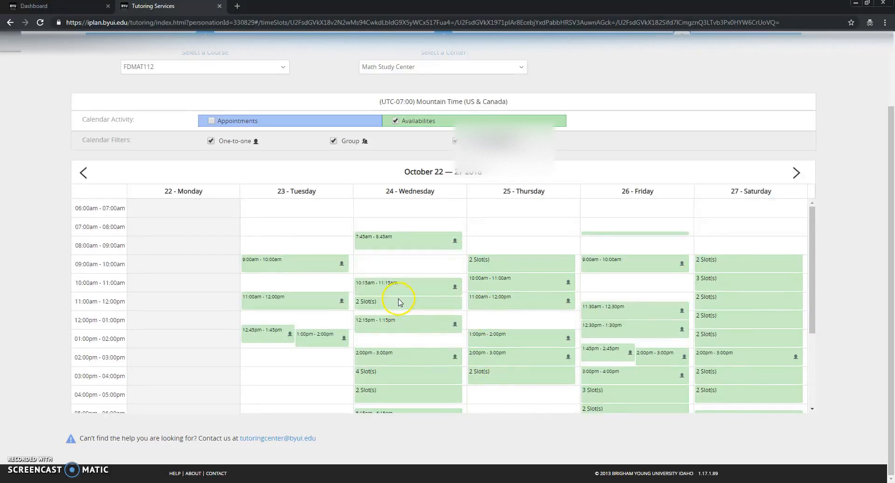
pyautogui.scroll(-1, 398, 302)
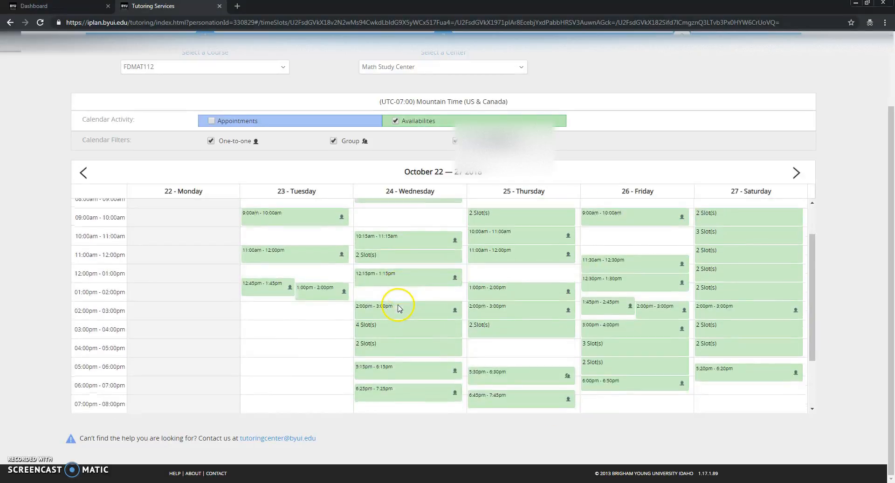
pyautogui.click(391, 246)
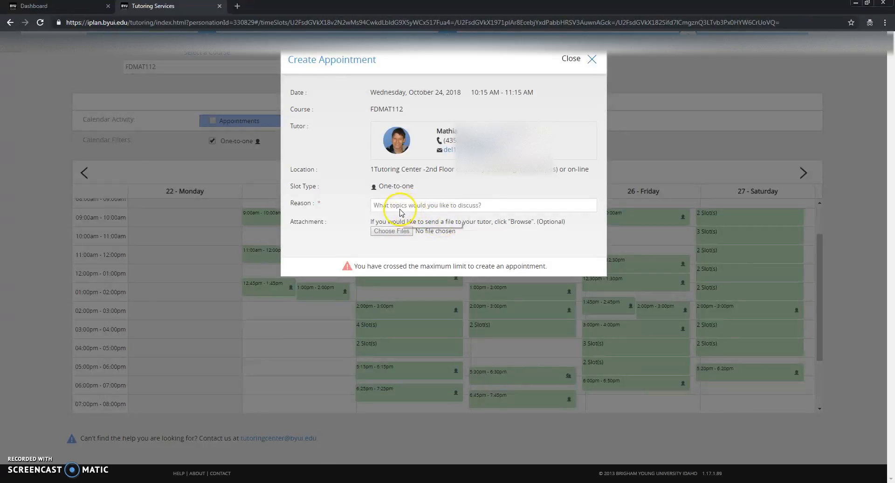
pyautogui.click(400, 207)
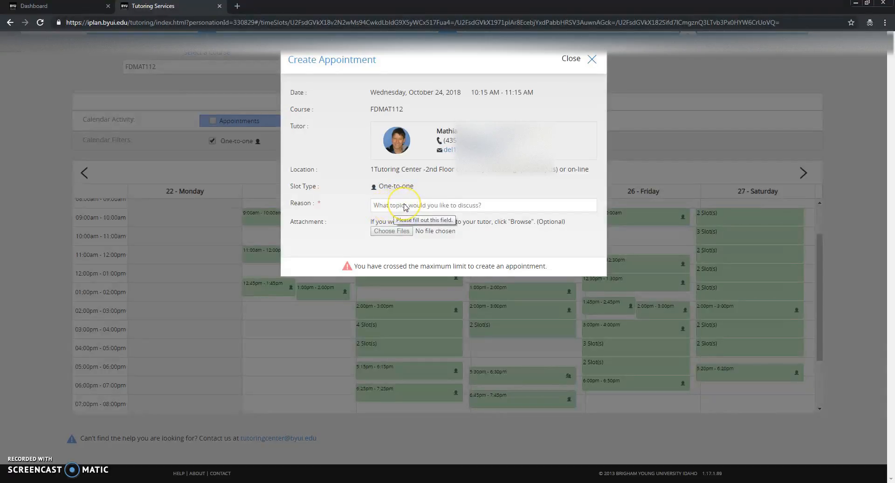
pyautogui.moveTo(407, 265); pyautogui.dragTo(475, 264)
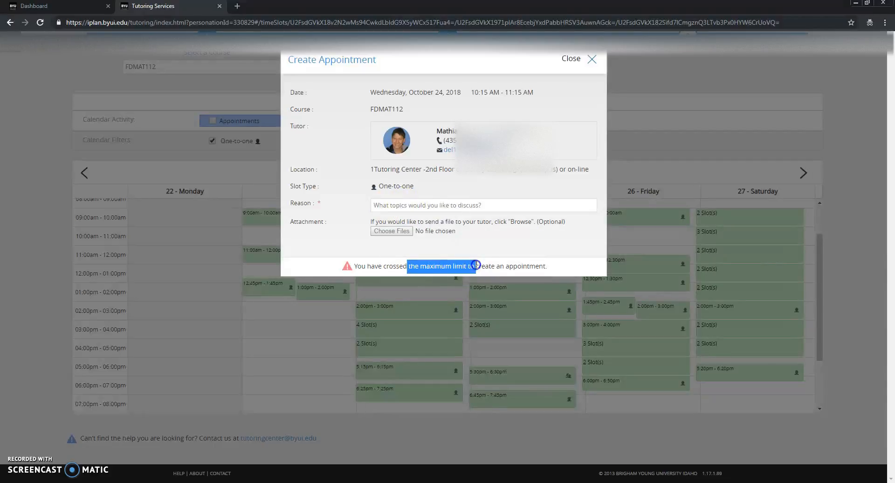
pyautogui.click(475, 264)
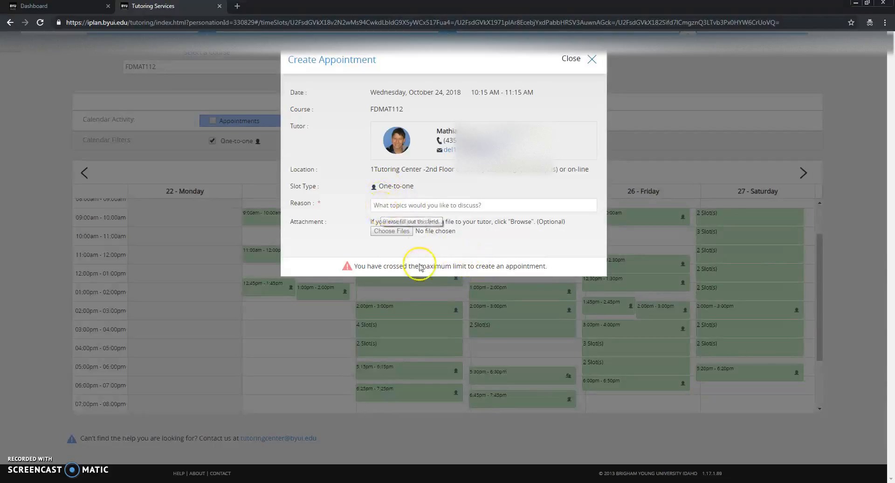
pyautogui.click(591, 59)
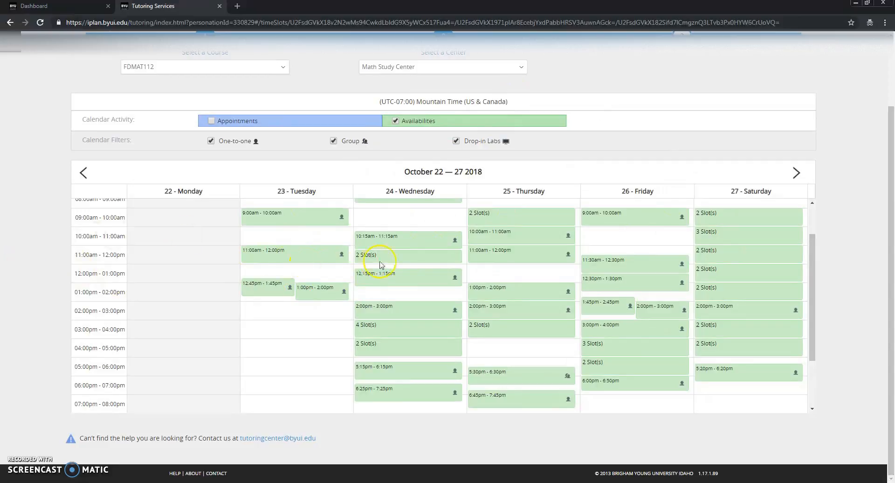
# Turn on Appointments in the calendar and review Thursday's 7:45am appointment details
pyautogui.click(215, 120)
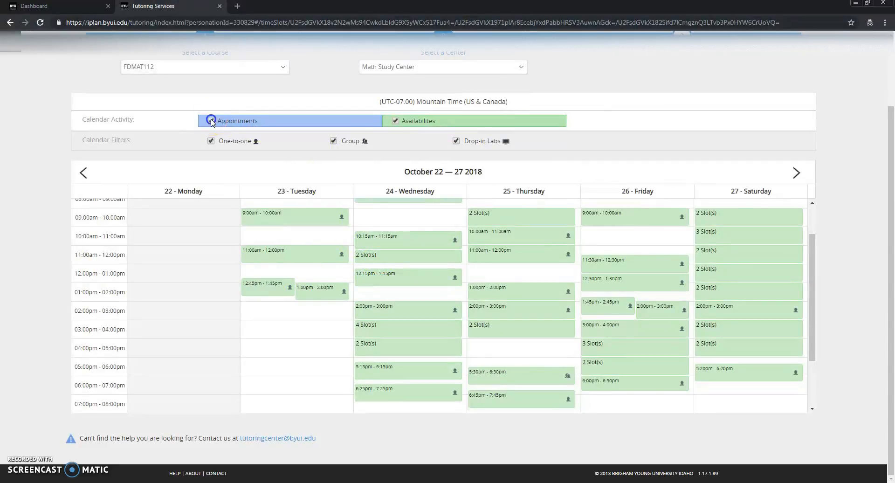
pyautogui.scroll(1, 433, 266)
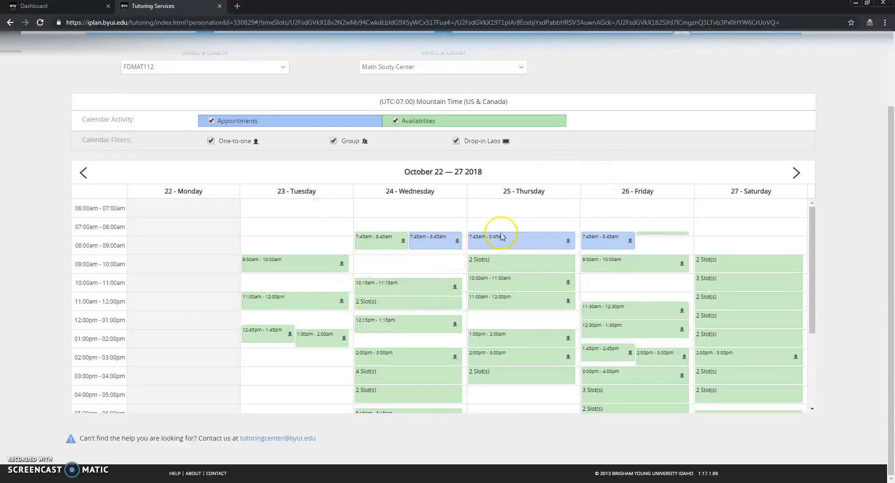
pyautogui.click(538, 242)
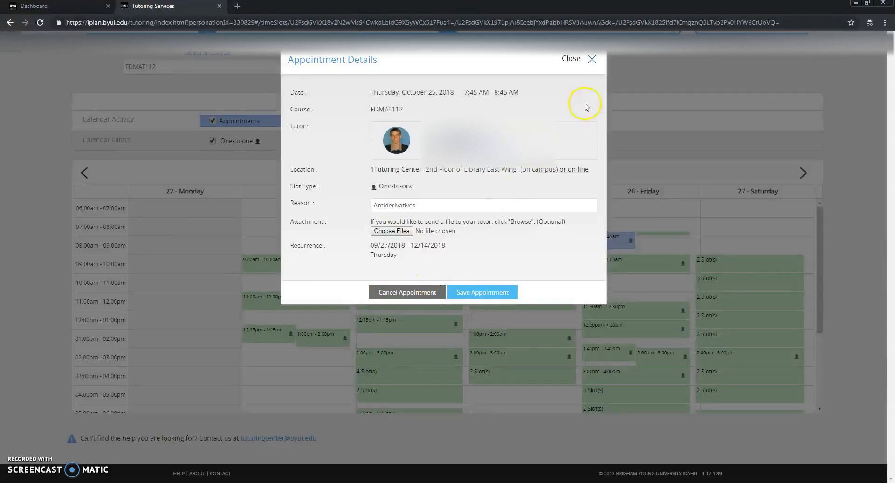
pyautogui.click(591, 59)
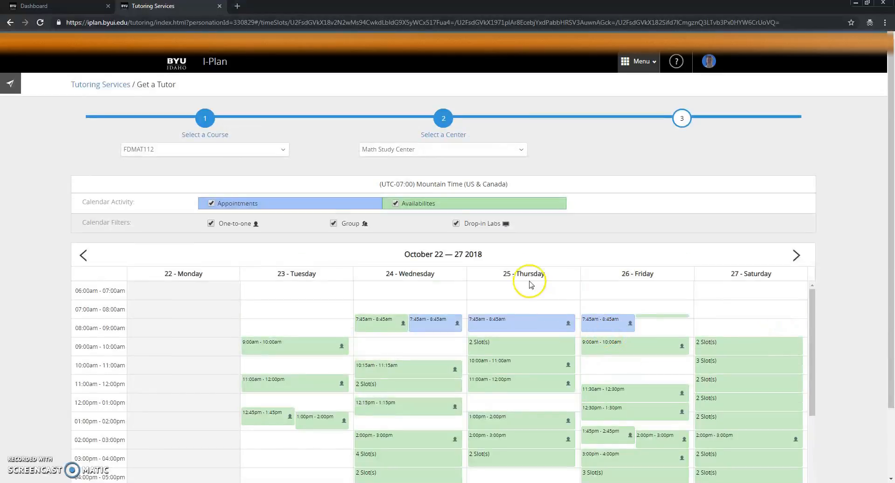